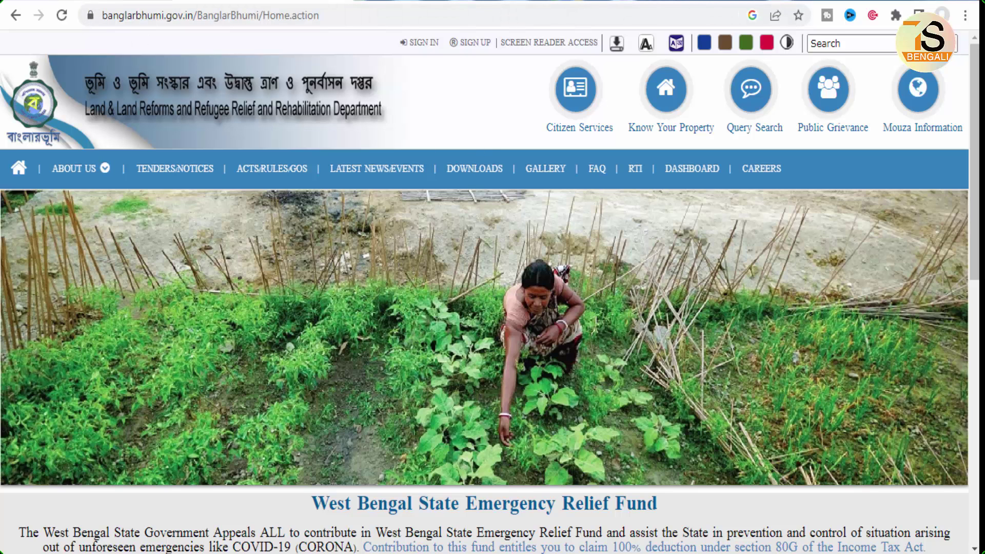
{"action": "left_click", "coordinate": [61, 2]}
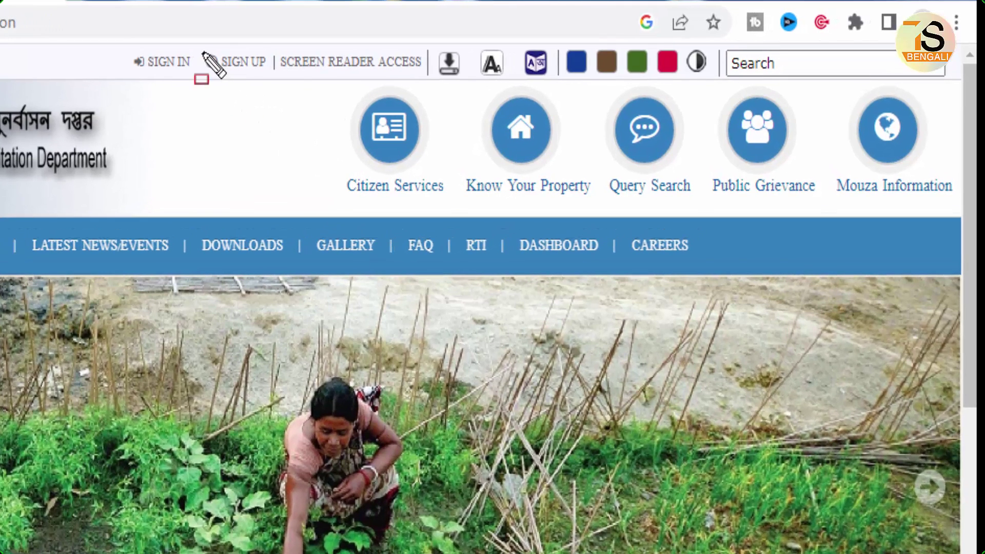
{"action": "mouse_move", "coordinate": [199, 47]}
{"action": "left_mouse_down"}
{"action": "mouse_move", "coordinate": [217, 72]}
{"action": "mouse_move", "coordinate": [274, 76]}
{"action": "left_mouse_up"}
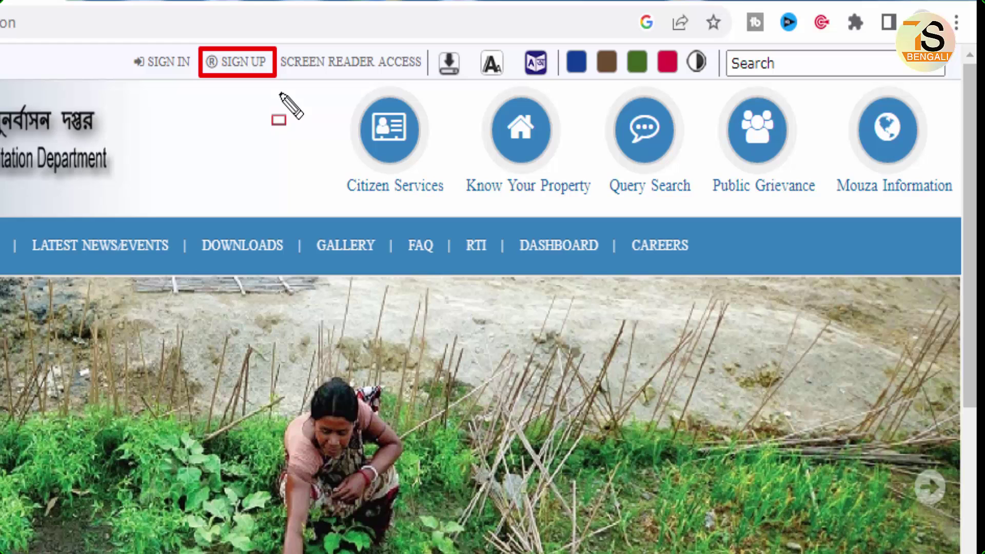
{"action": "key", "text": "ctrl+z"}
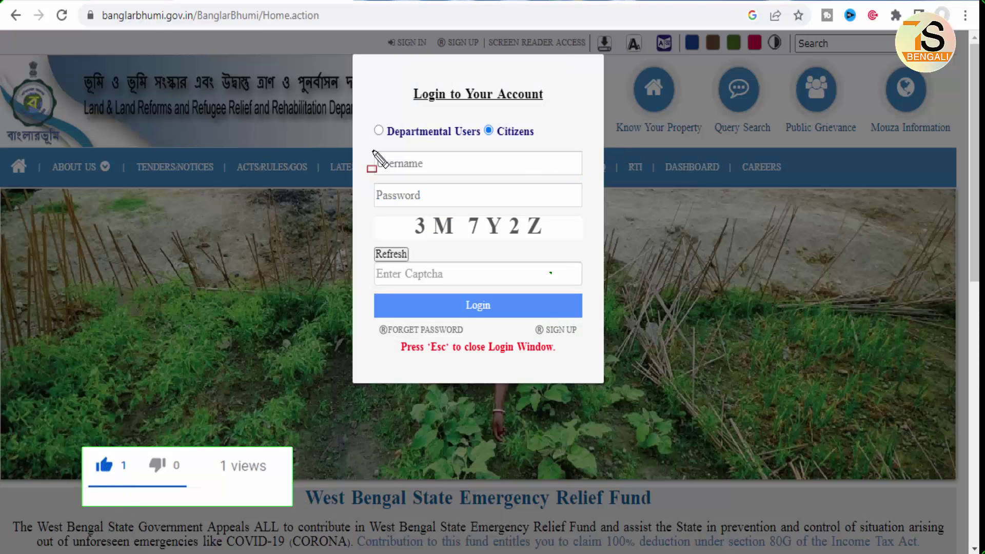
{"action": "left_click_drag", "start_coordinate": [414, 173], "coordinate": [487, 175]}
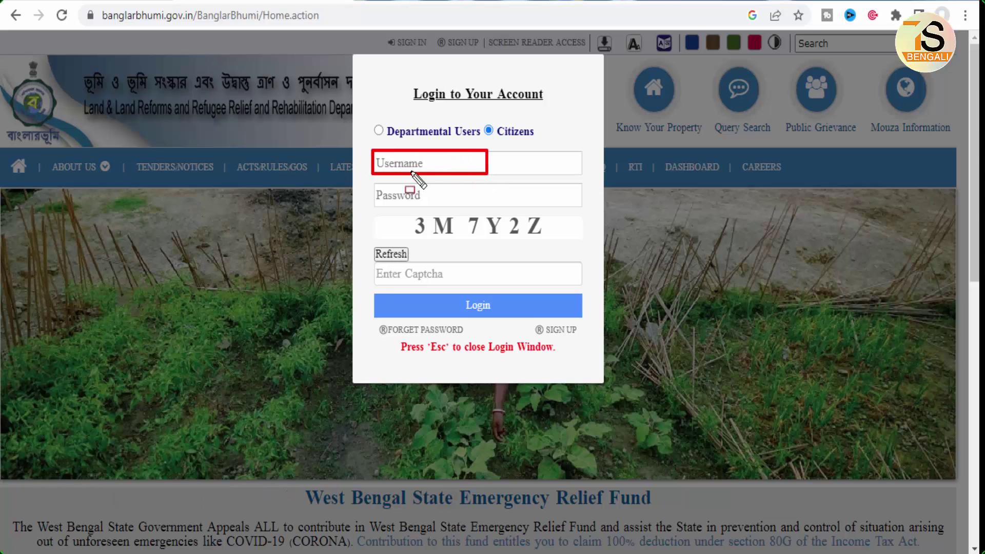
{"action": "left_click_drag", "start_coordinate": [372, 184], "coordinate": [477, 207]}
{"action": "left_click_drag", "start_coordinate": [402, 210], "coordinate": [559, 243]}
{"action": "mouse_move", "coordinate": [391, 263]}
{"action": "left_mouse_down"}
{"action": "mouse_move", "coordinate": [477, 285]}
{"action": "mouse_move", "coordinate": [474, 304]}
{"action": "mouse_move", "coordinate": [506, 319]}
{"action": "left_mouse_up"}
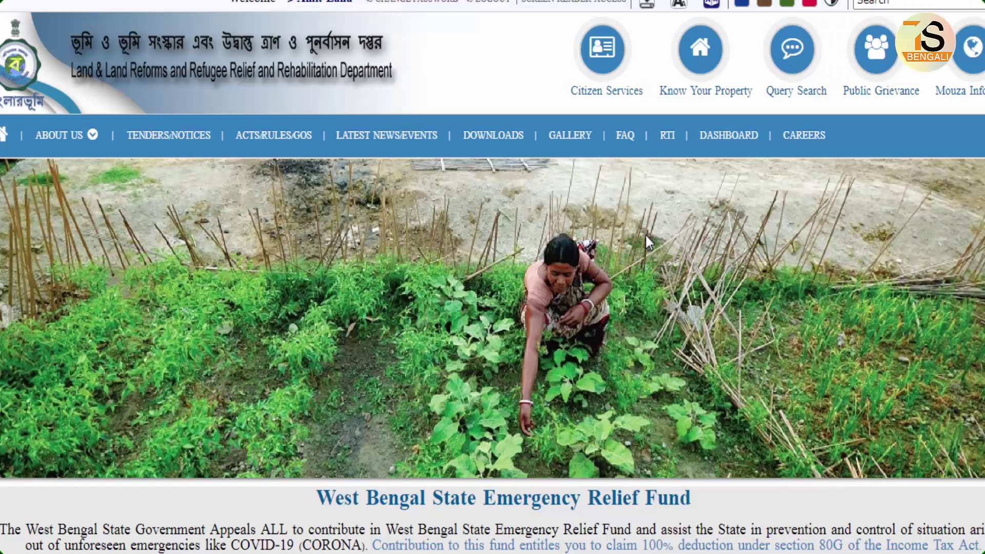
Step: Open the ROR Request form from the Service Delivery group of Citizen Services and dismiss the disclaimer
{"action": "mouse_move", "coordinate": [560, 18]}
{"action": "left_mouse_down"}
{"action": "mouse_move", "coordinate": [594, 74]}
{"action": "mouse_move", "coordinate": [648, 106]}
{"action": "left_mouse_up"}
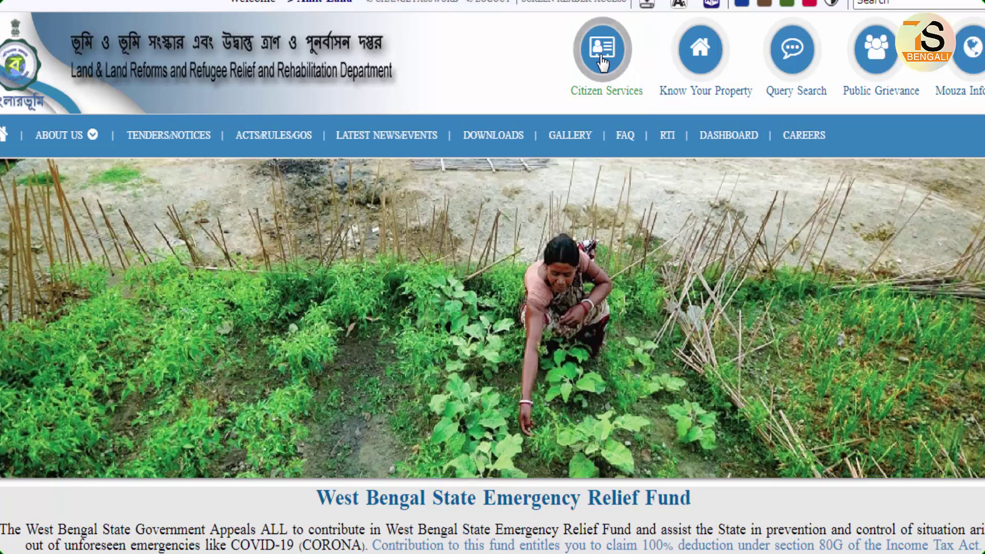
{"action": "left_click", "coordinate": [605, 63]}
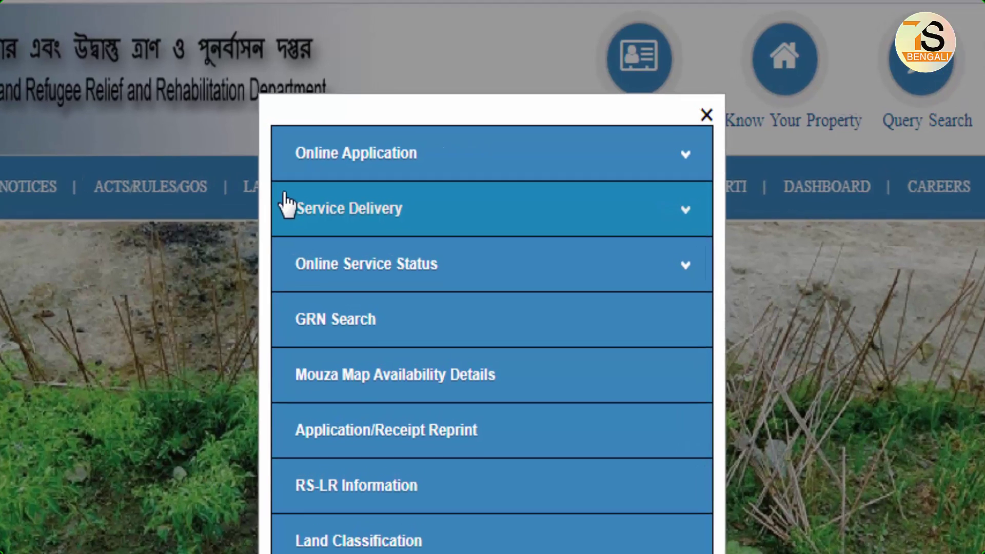
{"action": "left_click_drag", "start_coordinate": [303, 177], "coordinate": [440, 213]}
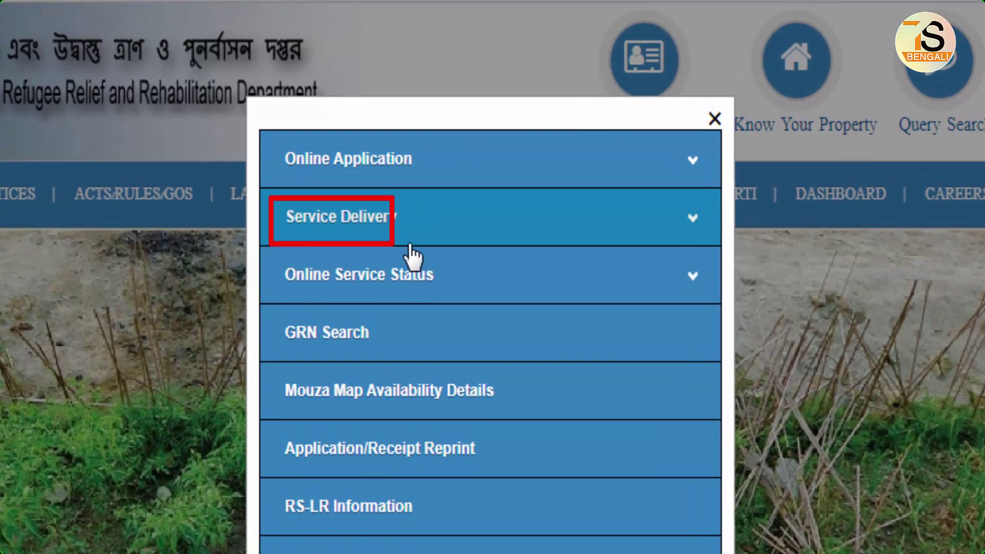
{"action": "left_click", "coordinate": [387, 220]}
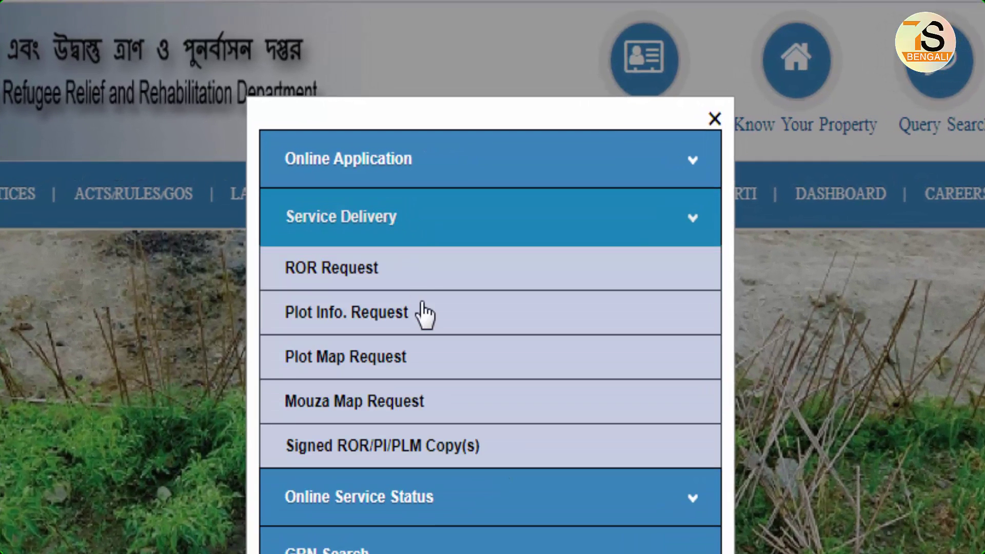
{"action": "mouse_move", "coordinate": [271, 250]}
{"action": "left_mouse_down"}
{"action": "mouse_move", "coordinate": [363, 293]}
{"action": "mouse_move", "coordinate": [402, 290]}
{"action": "left_mouse_up"}
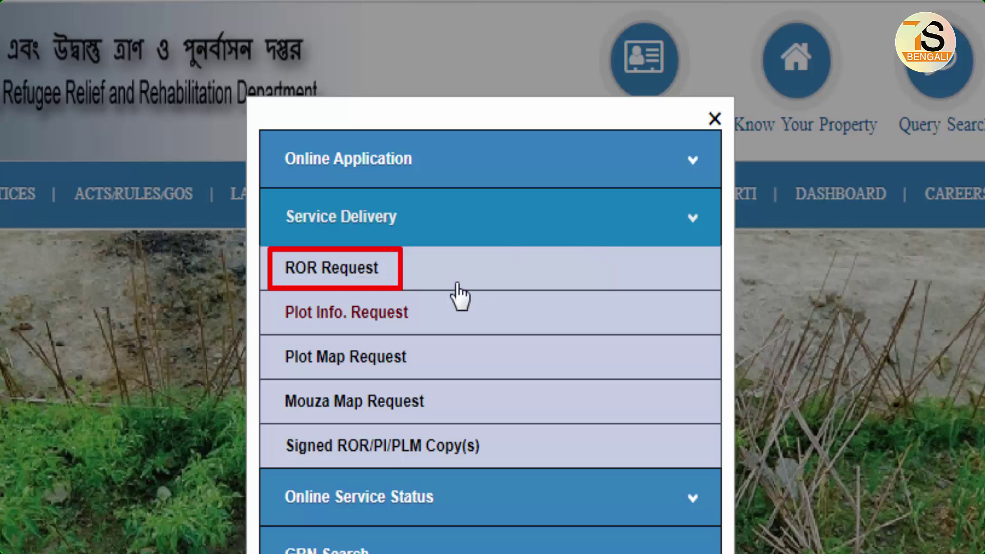
{"action": "left_click", "coordinate": [585, 349]}
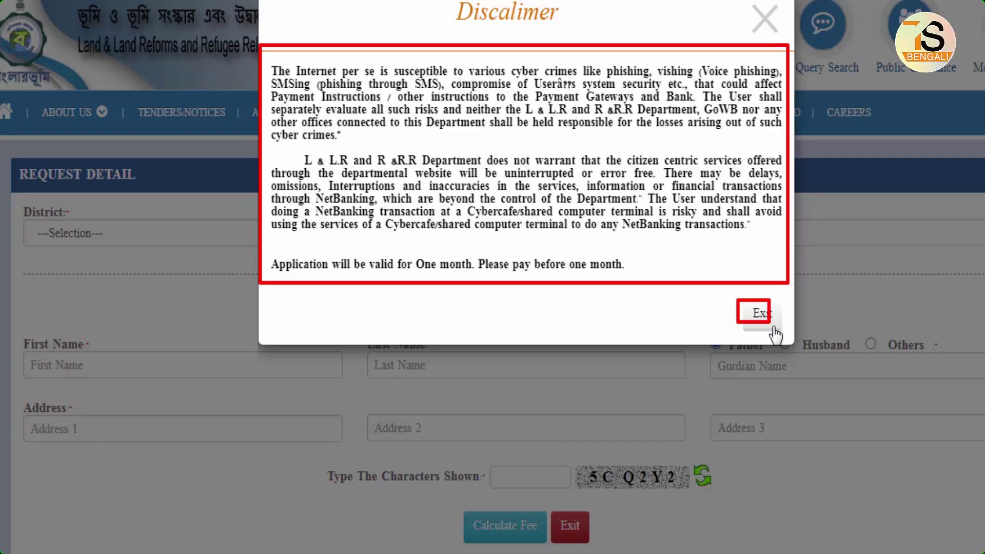
{"action": "left_click", "coordinate": [759, 312]}
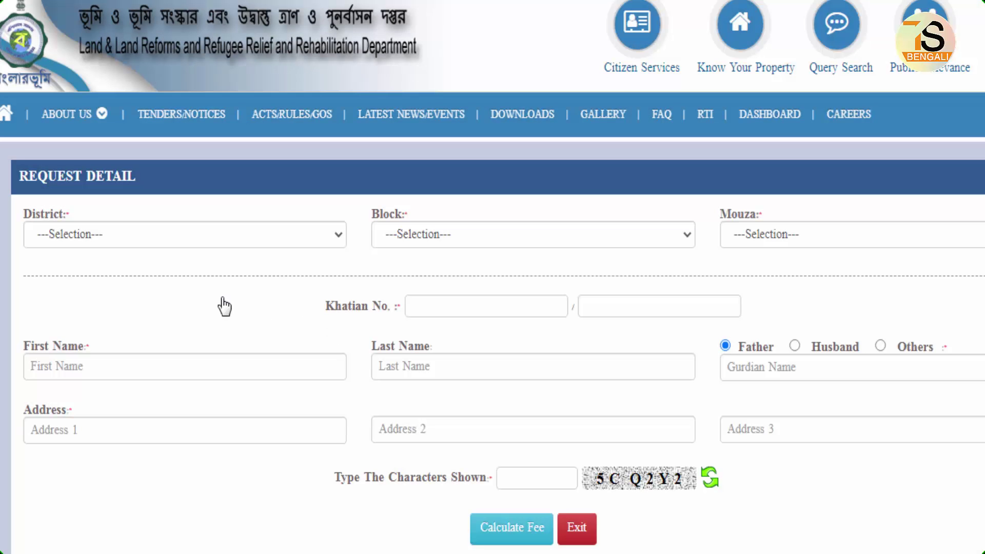
Step: Set the request's district to PURBA BARDHAMAN and choose Father as the guardian type
{"action": "left_click", "coordinate": [162, 242]}
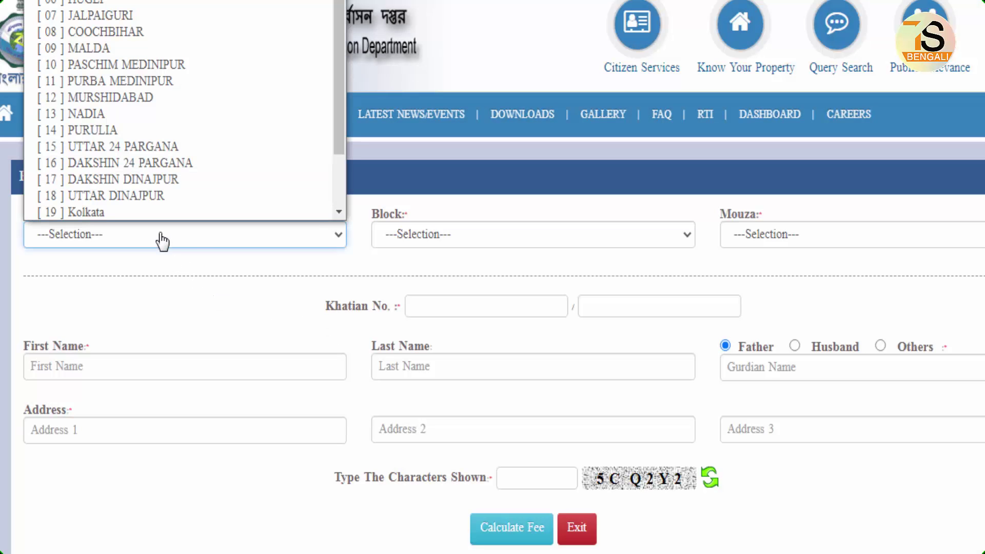
{"action": "left_click", "coordinate": [162, 241]}
{"action": "left_click", "coordinate": [244, 238]}
{"action": "scroll", "coordinate": [215, 167], "scroll_direction": "down", "scroll_amount": 2}
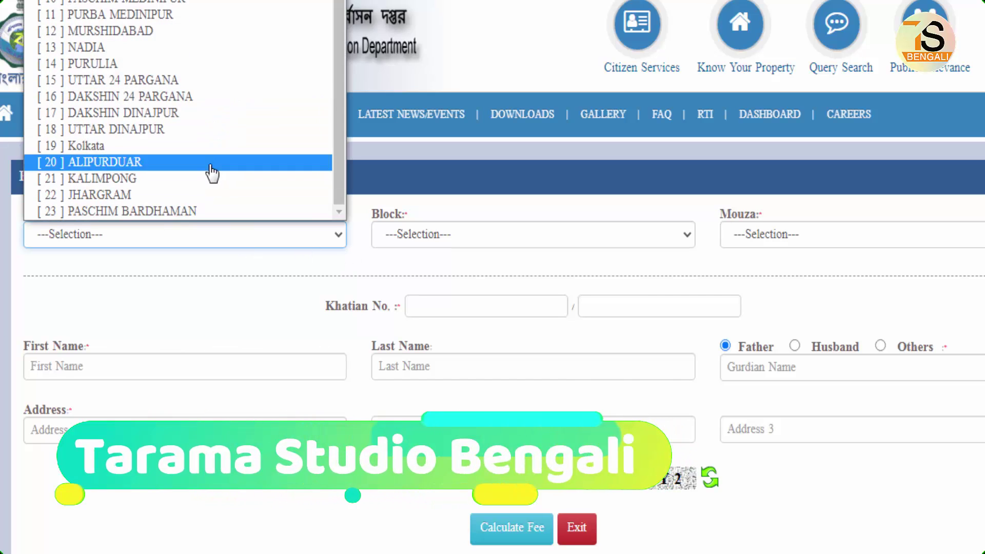
{"action": "scroll", "coordinate": [201, 185], "scroll_direction": "up", "scroll_amount": 2}
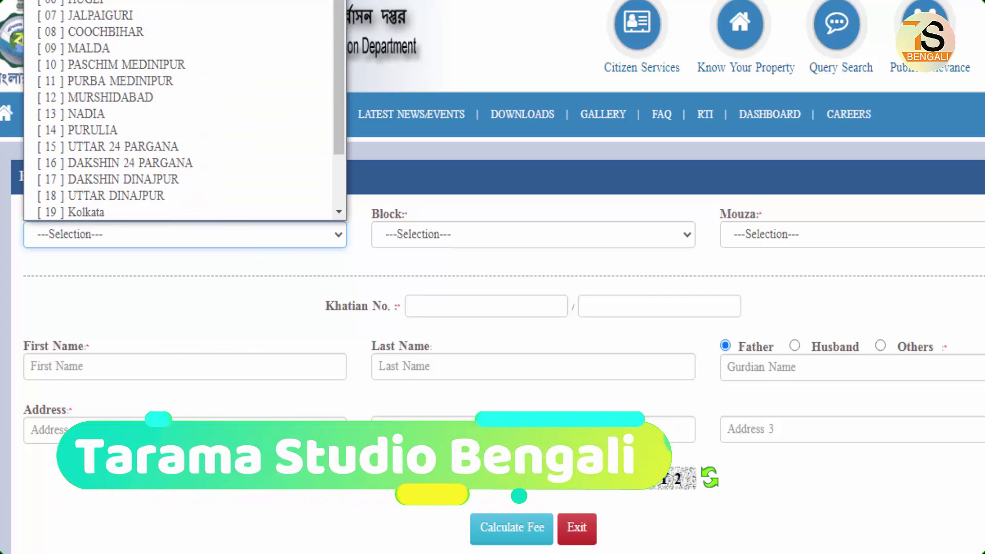
{"action": "left_click", "coordinate": [447, 242]}
{"action": "left_click", "coordinate": [447, 239]}
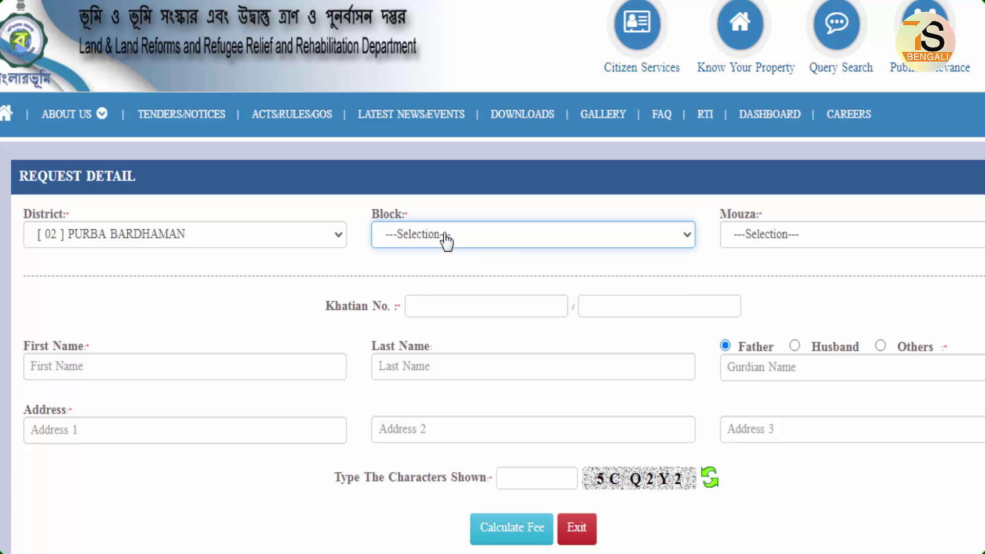
{"action": "left_click", "coordinate": [760, 240]}
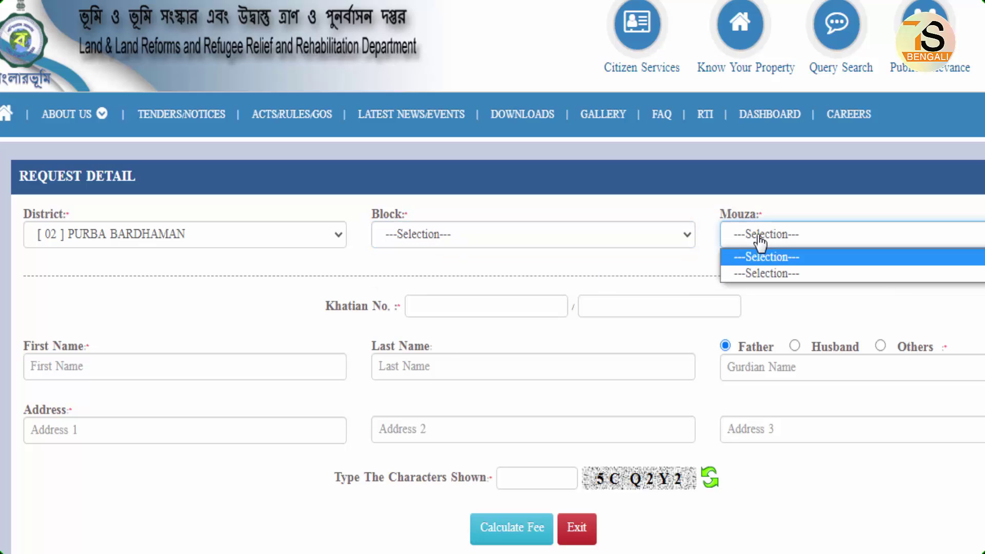
{"action": "left_click", "coordinate": [762, 256]}
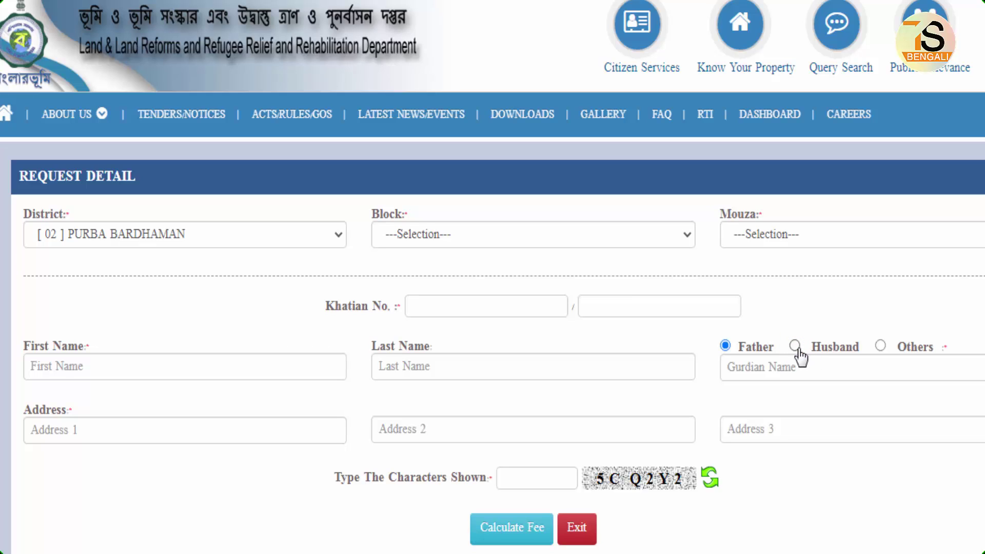
{"action": "left_click", "coordinate": [725, 346]}
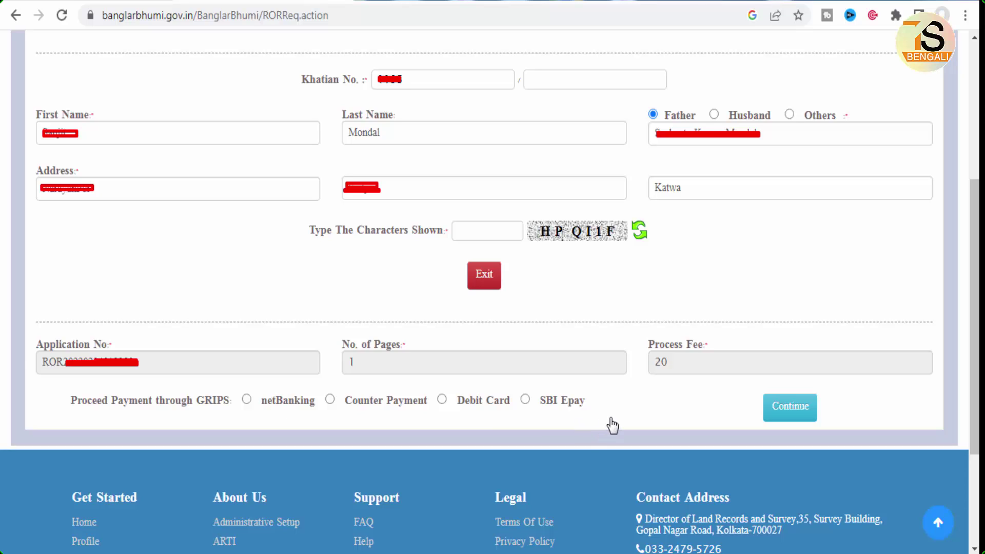
Step: Choose SBI Epay as the GRIPS payment method for the ROR application and continue to the GRIPS portal
{"action": "mouse_move", "coordinate": [30, 335]}
{"action": "left_mouse_down"}
{"action": "mouse_move", "coordinate": [121, 380]}
{"action": "mouse_move", "coordinate": [168, 379]}
{"action": "left_mouse_up"}
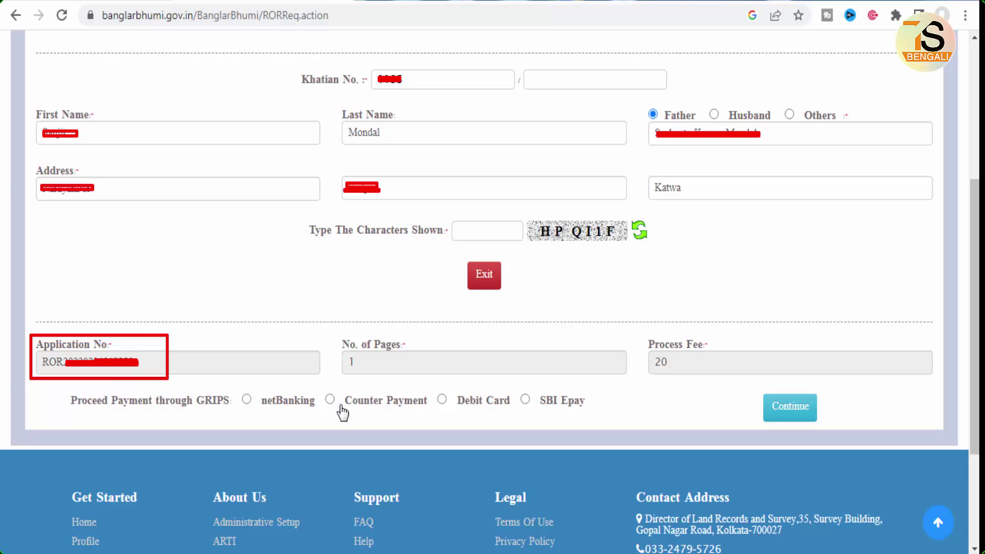
{"action": "left_click_drag", "start_coordinate": [337, 334], "coordinate": [423, 386]}
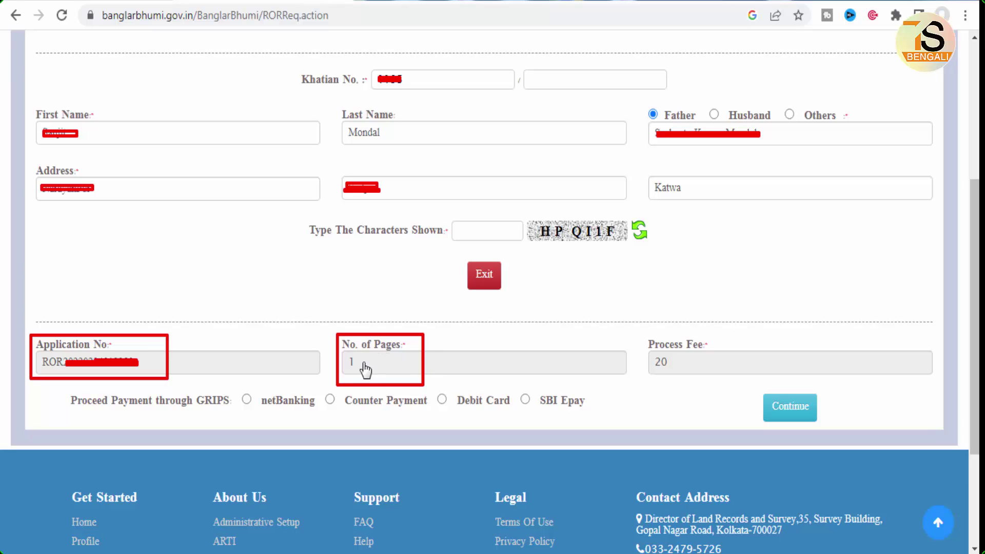
{"action": "mouse_move", "coordinate": [642, 335]}
{"action": "left_mouse_down"}
{"action": "mouse_move", "coordinate": [683, 371]}
{"action": "mouse_move", "coordinate": [722, 382]}
{"action": "left_mouse_up"}
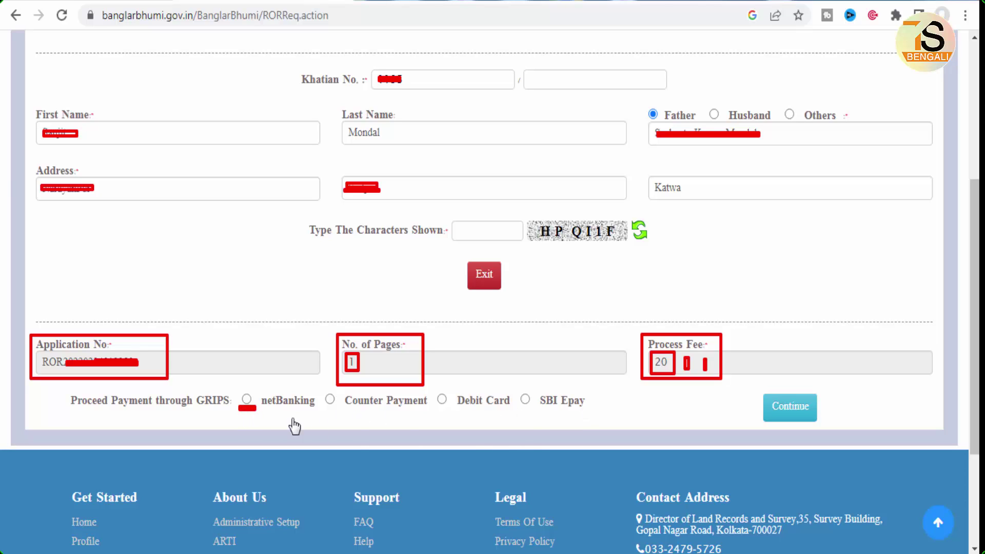
{"action": "left_click", "coordinate": [525, 401]}
{"action": "left_click", "coordinate": [818, 420]}
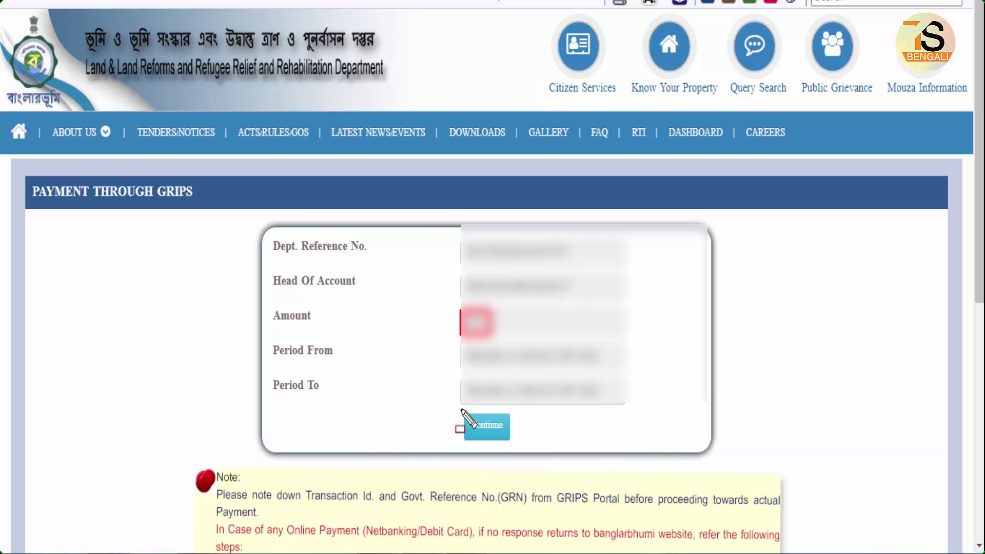
{"action": "left_click", "coordinate": [494, 436]}
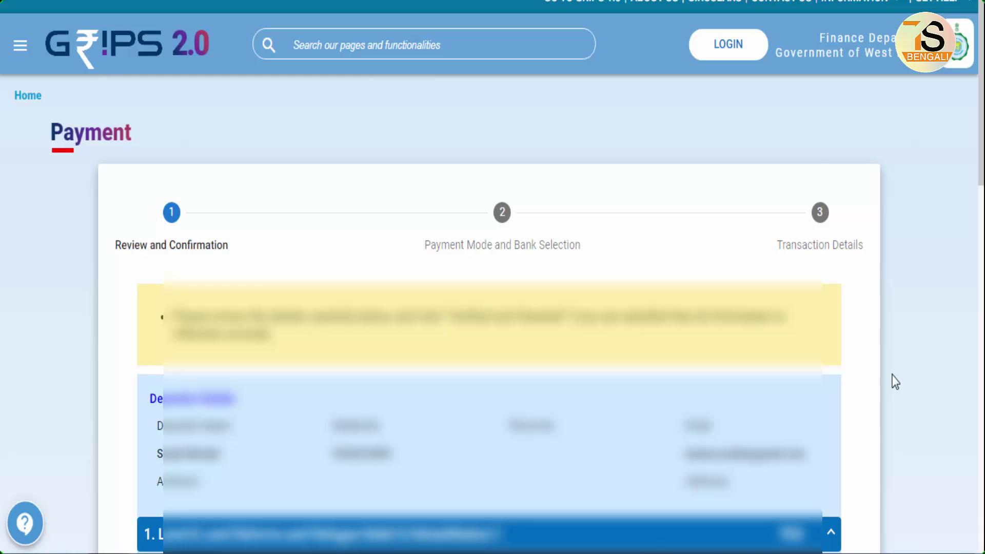
Step: Mark the GRIPS payment details as verified and checked, and proceed to the payment mode and bank selection
{"action": "scroll", "coordinate": [891, 382], "scroll_direction": "down", "scroll_amount": 6}
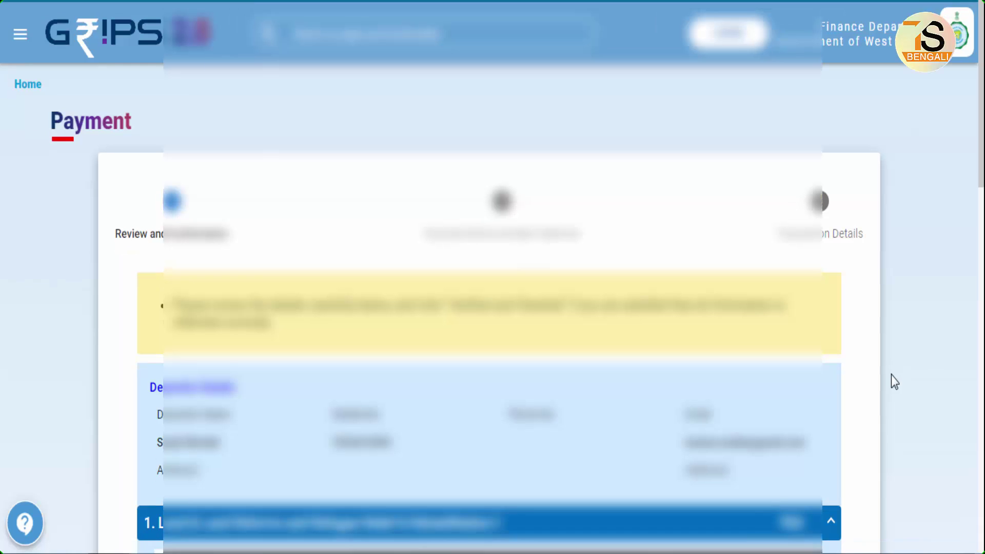
{"action": "scroll", "coordinate": [892, 380], "scroll_direction": "down", "scroll_amount": 5}
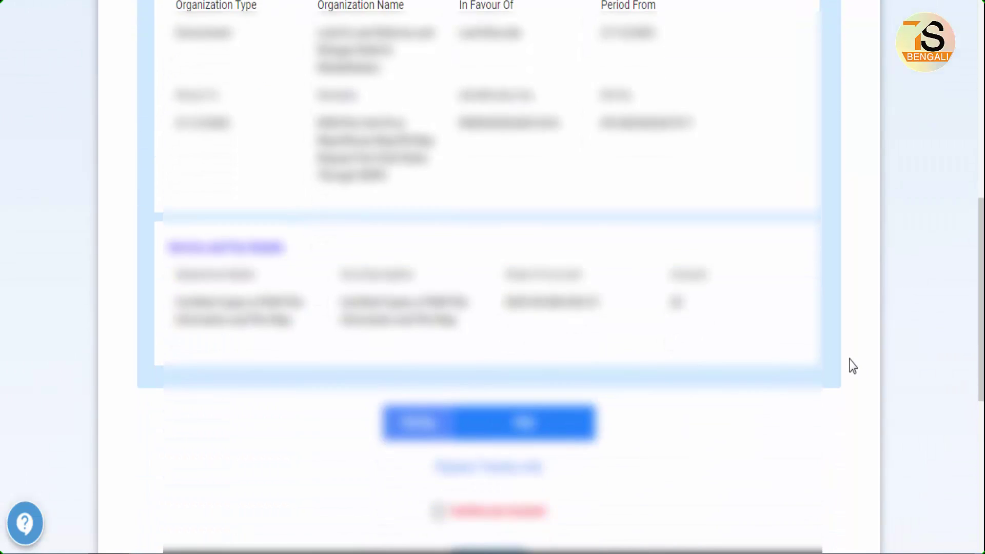
{"action": "scroll", "coordinate": [853, 366], "scroll_direction": "down", "scroll_amount": 2}
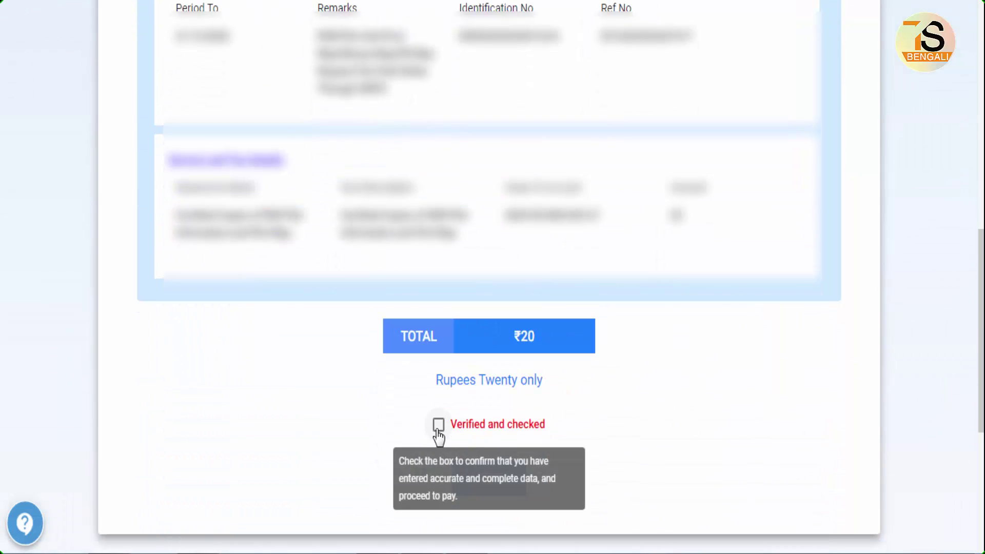
{"action": "left_click", "coordinate": [438, 426]}
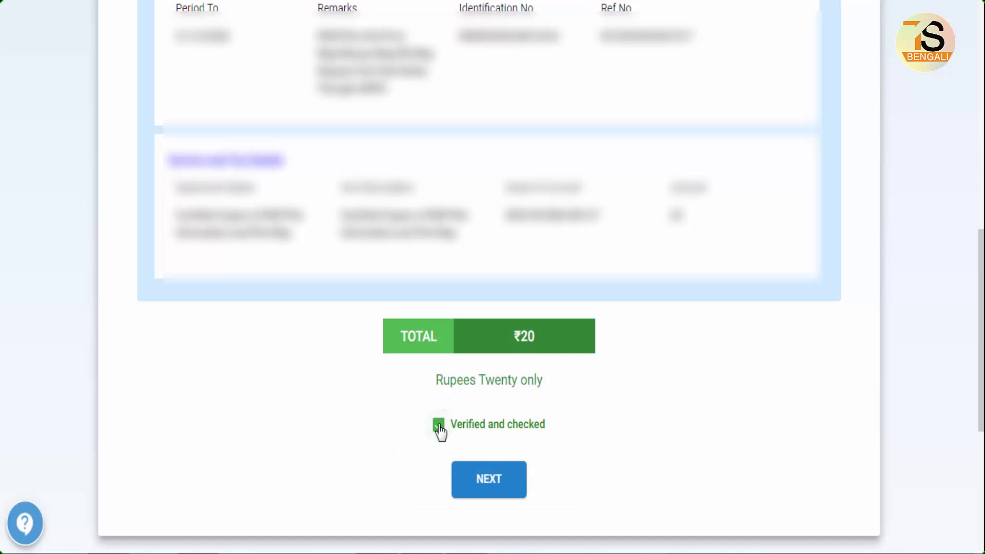
{"action": "left_click", "coordinate": [490, 480]}
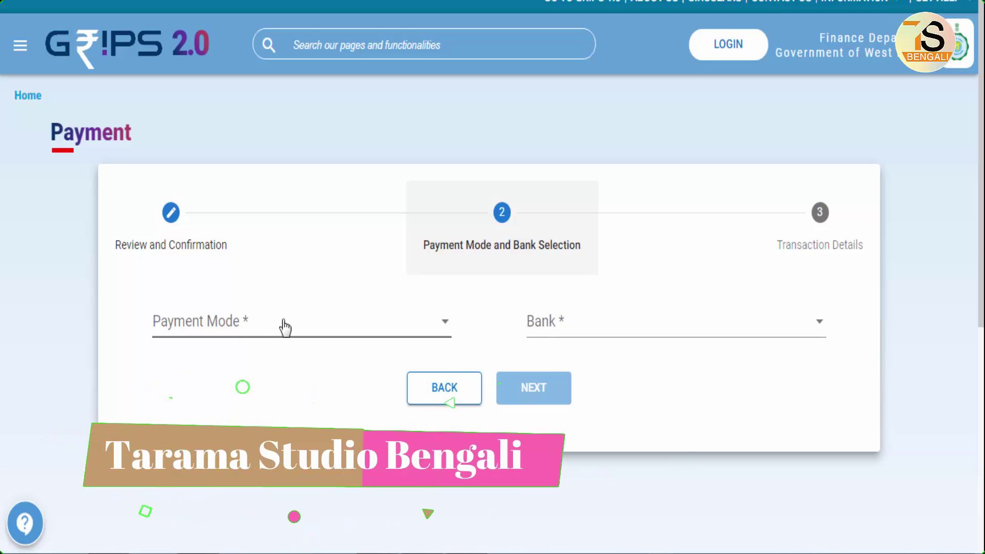
Step: Set the payment mode to SBI Epay, paid through Payment Gateway/Bank, and proceed to the transaction details
{"action": "left_click", "coordinate": [255, 334]}
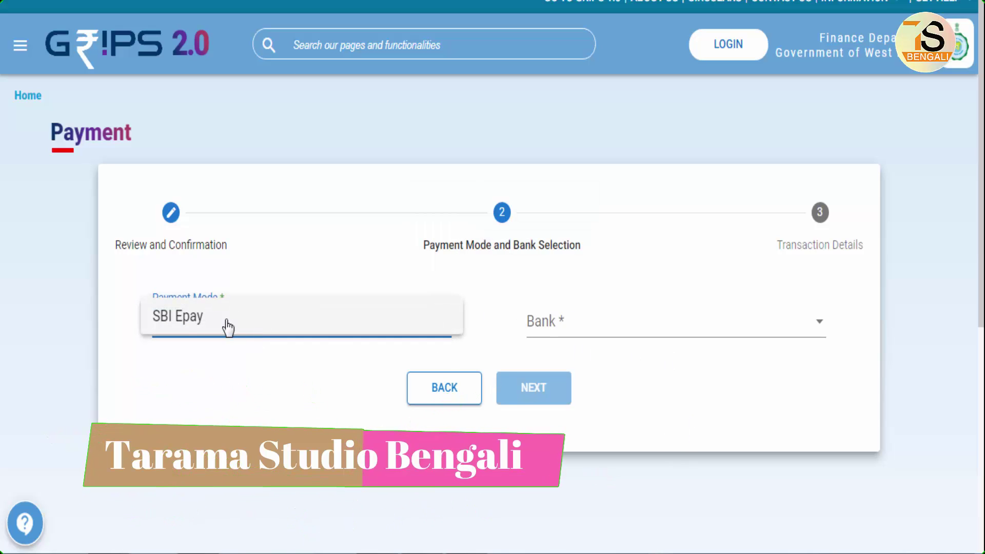
{"action": "left_click", "coordinate": [178, 326]}
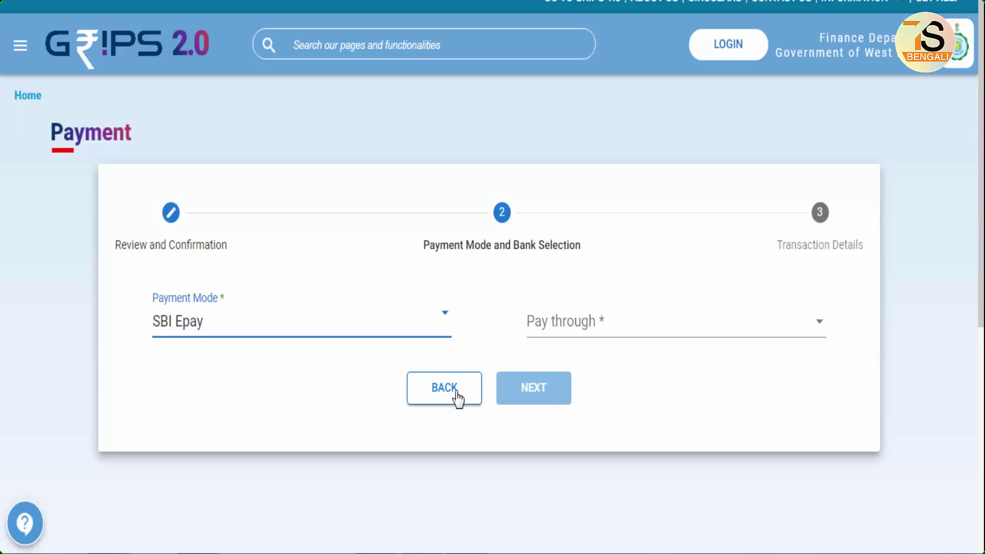
{"action": "left_click", "coordinate": [634, 337]}
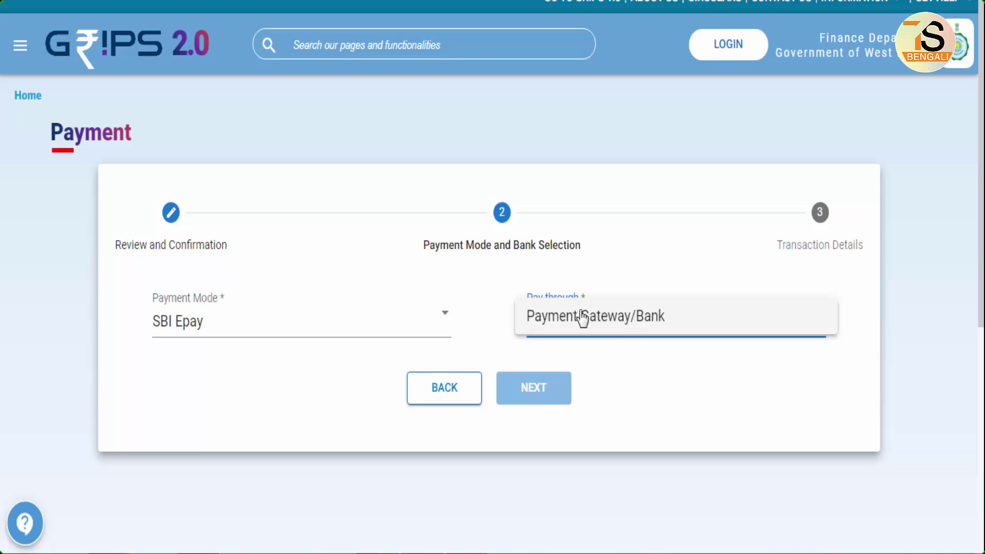
{"action": "left_click", "coordinate": [637, 325]}
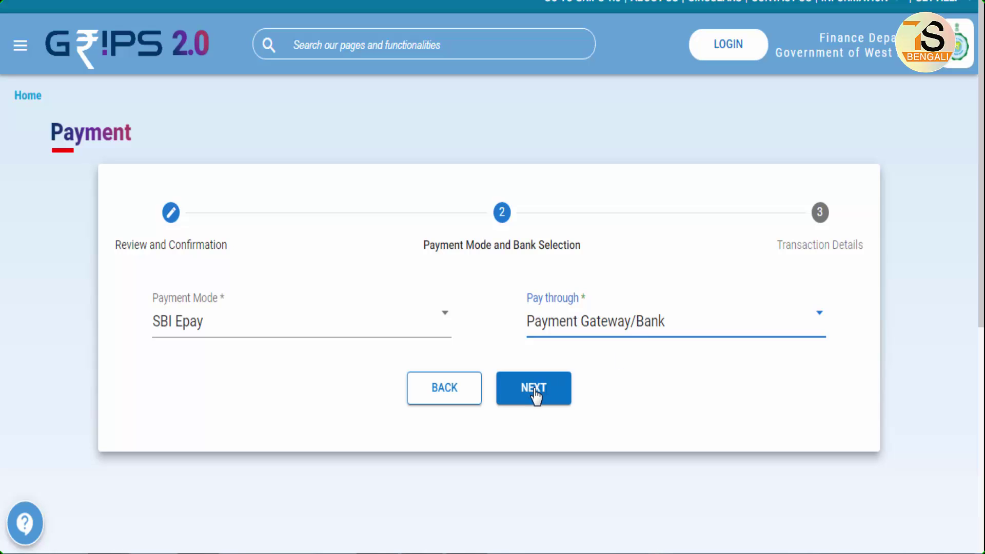
{"action": "left_click", "coordinate": [533, 390]}
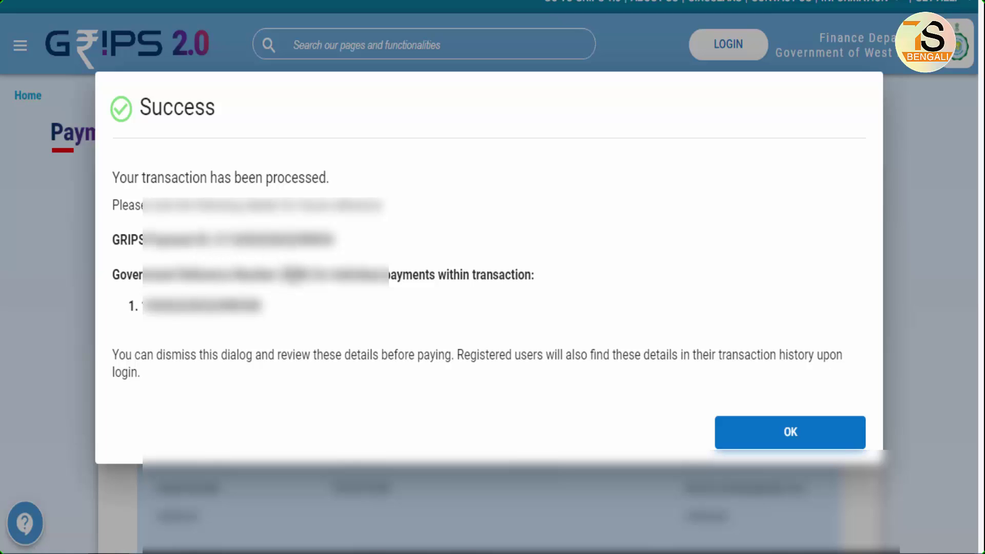
Step: Check the Government Reference Number for the transaction and dismiss the success dialog
{"action": "left_click_drag", "start_coordinate": [259, 308], "coordinate": [142, 308]}
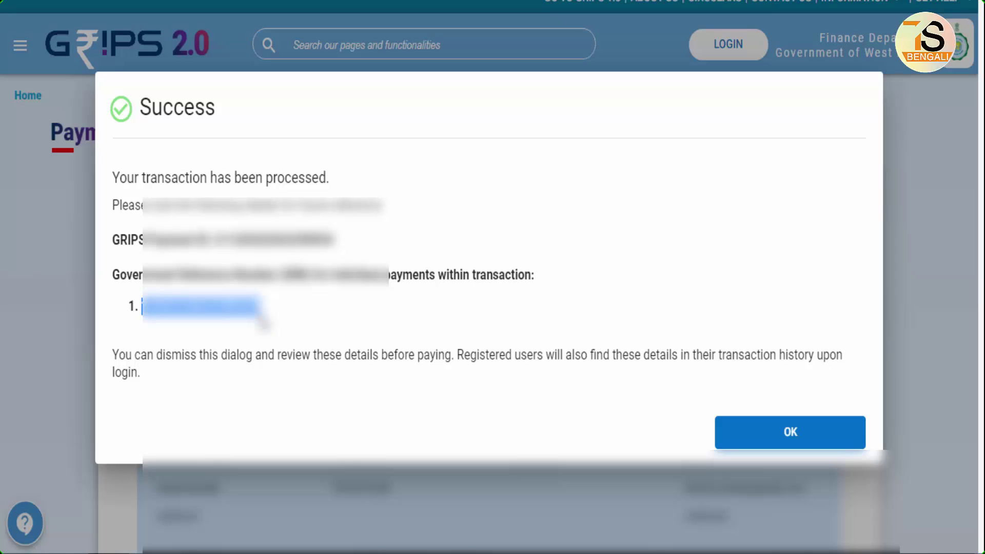
{"action": "left_click", "coordinate": [282, 314]}
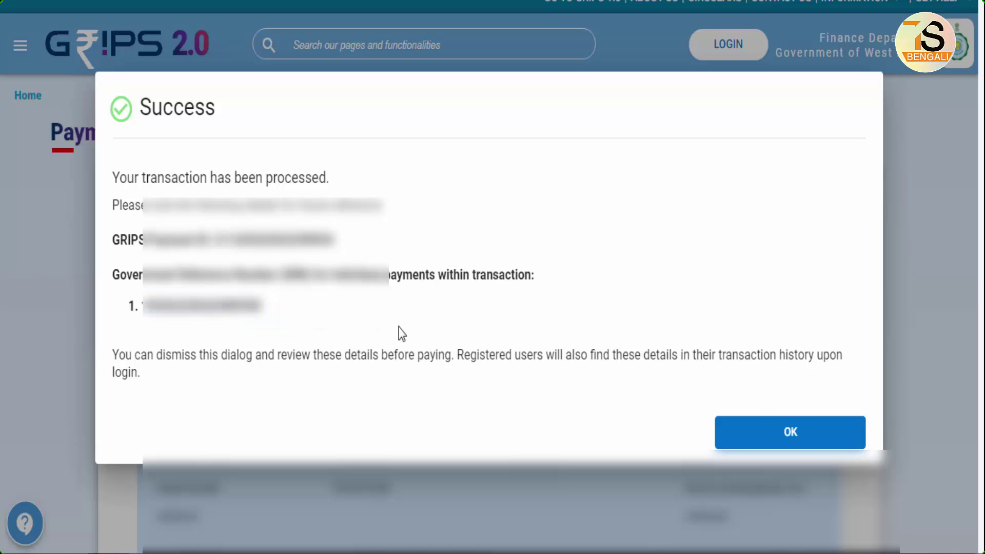
{"action": "left_click", "coordinate": [791, 438]}
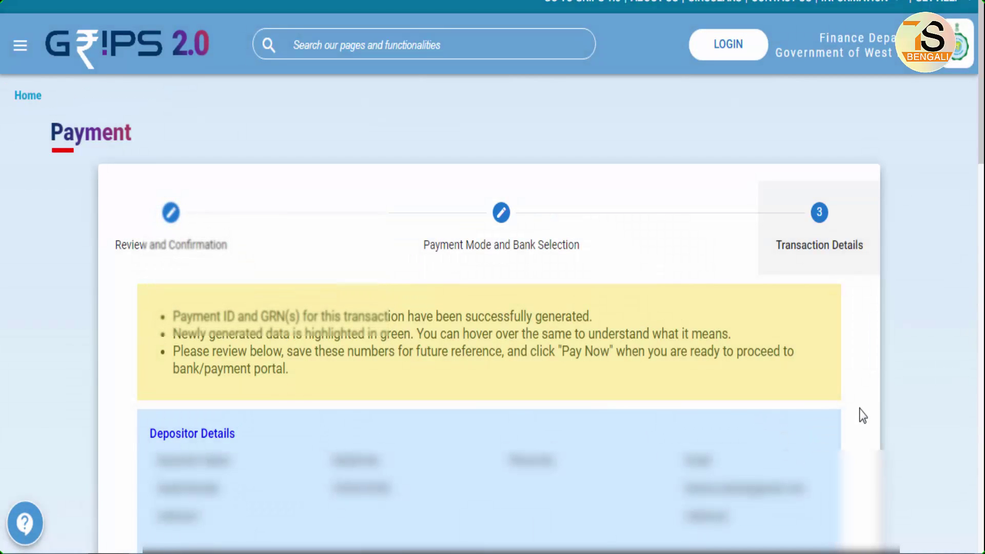